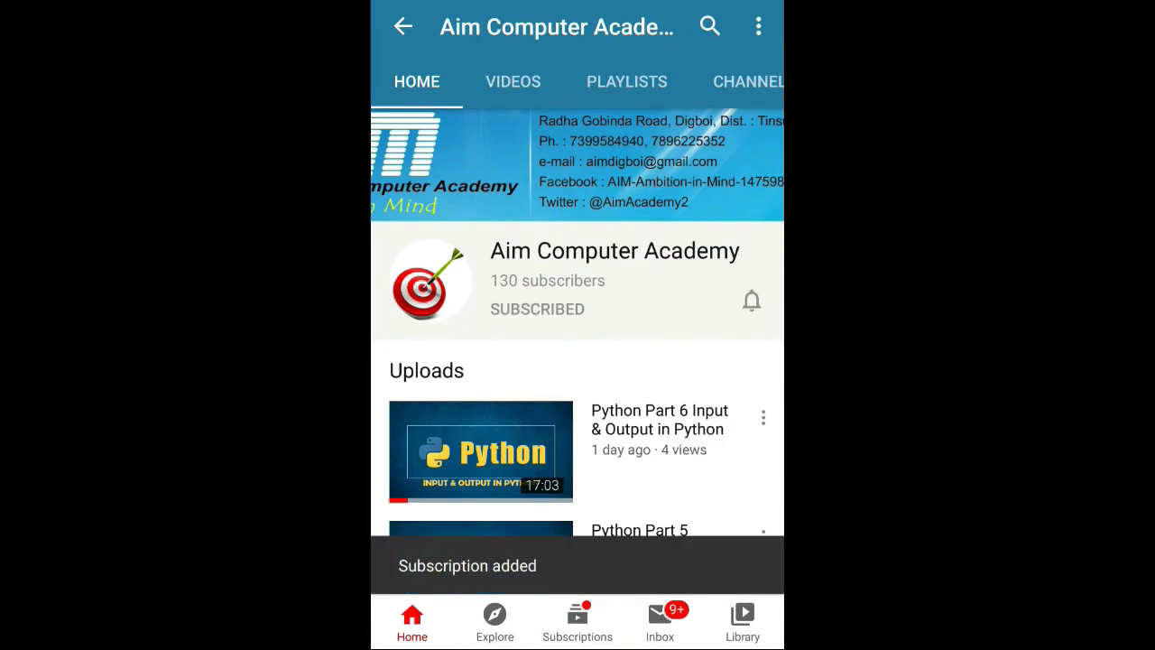
Set the Aim Computer Academy channel's notification bell to All.
left_click(752, 301)
left_click(750, 244)
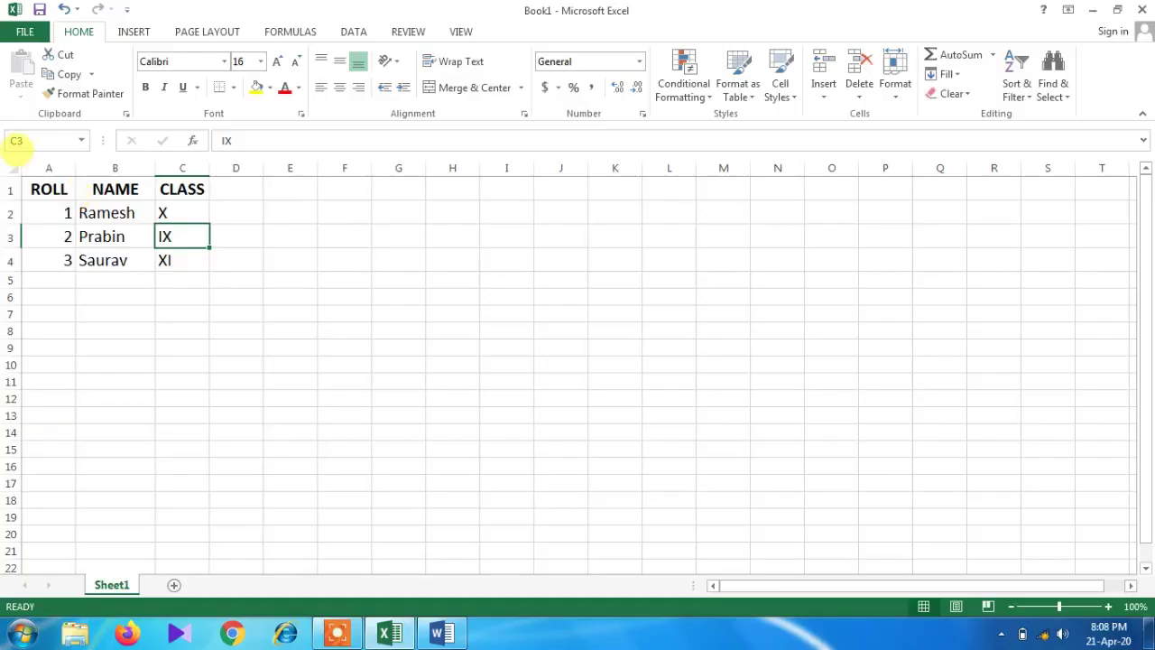
Copy the ROLL/NAME/CLASS table in A1:C4 and switch to the blank Word document.
left_click(47, 189)
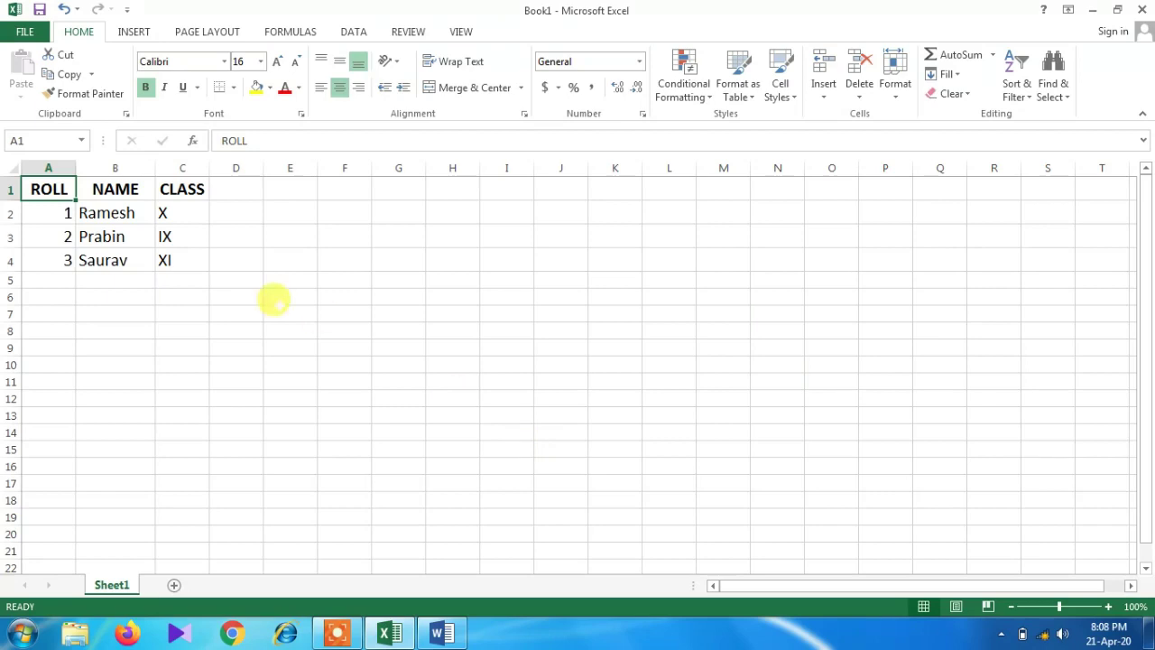
left_click_drag(47, 188, 165, 260)
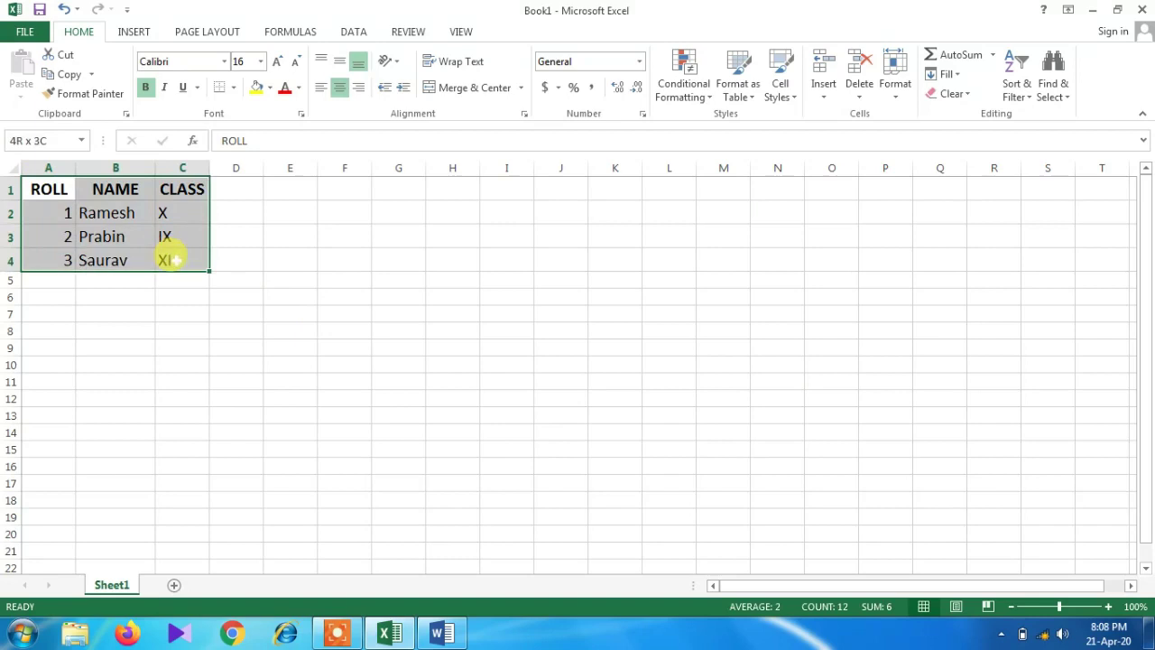
left_click(71, 78)
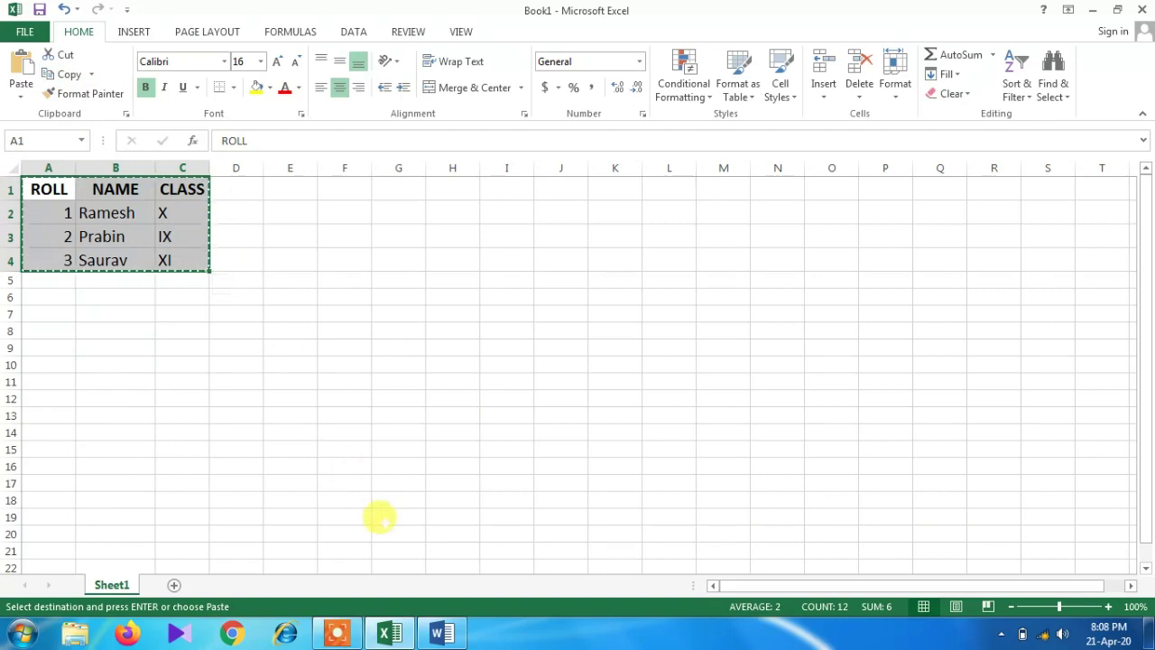
left_click(442, 635)
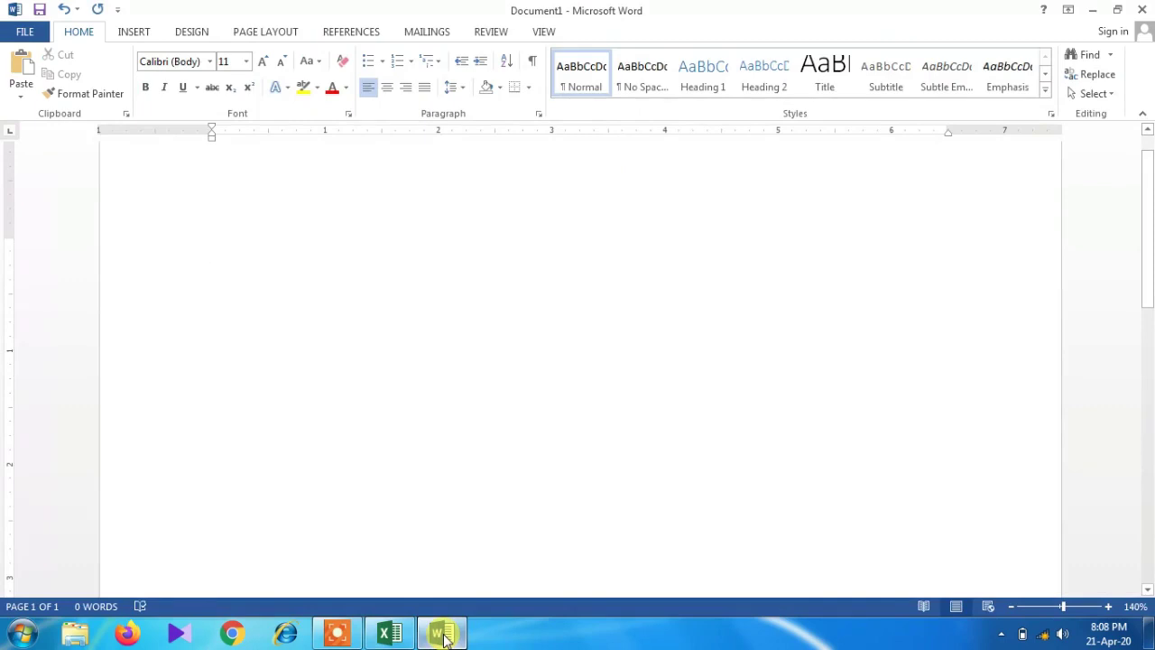
Use Paste Special to paste link the table as a Microsoft Excel Worksheet Object.
left_click(23, 101)
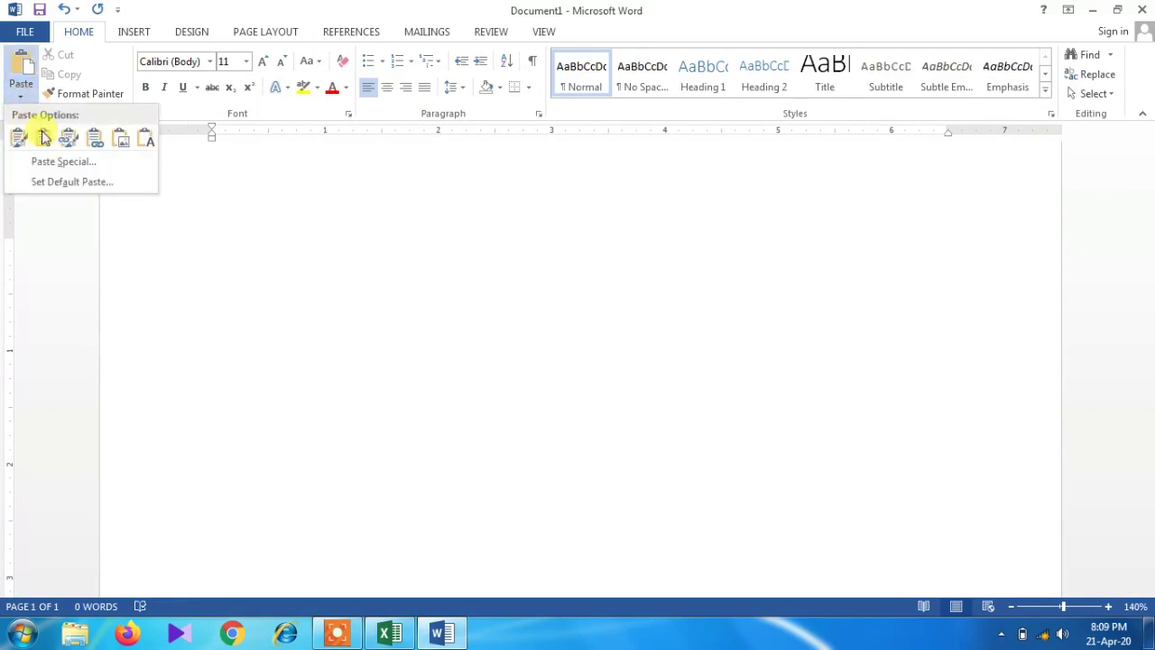
left_click(108, 164)
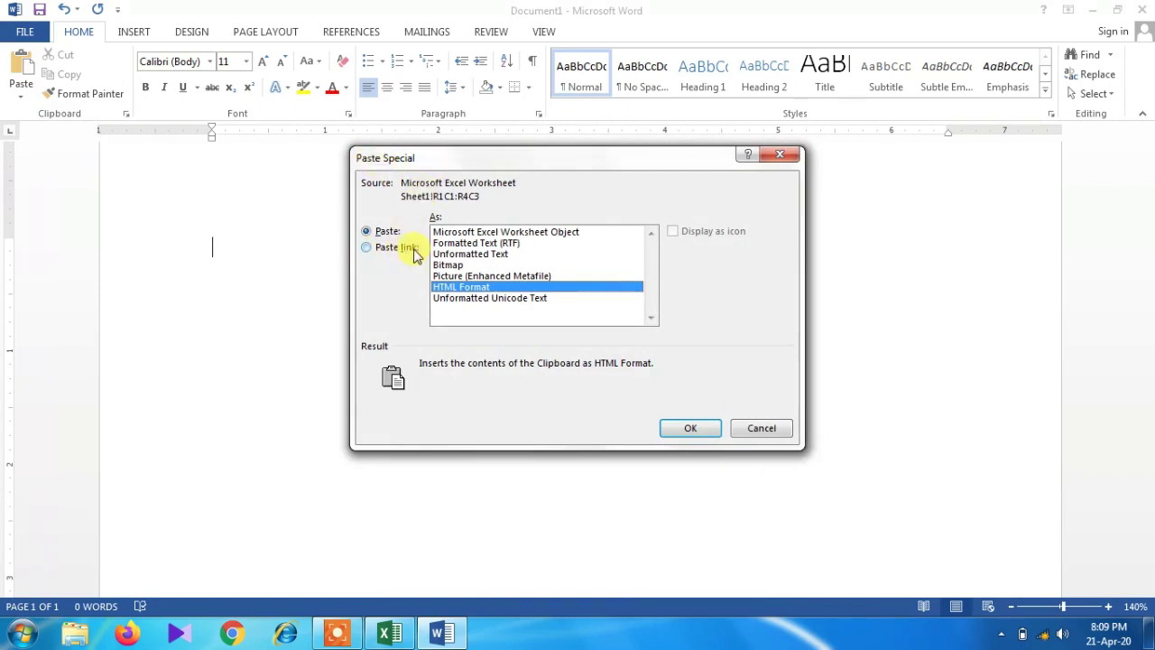
left_click(367, 250)
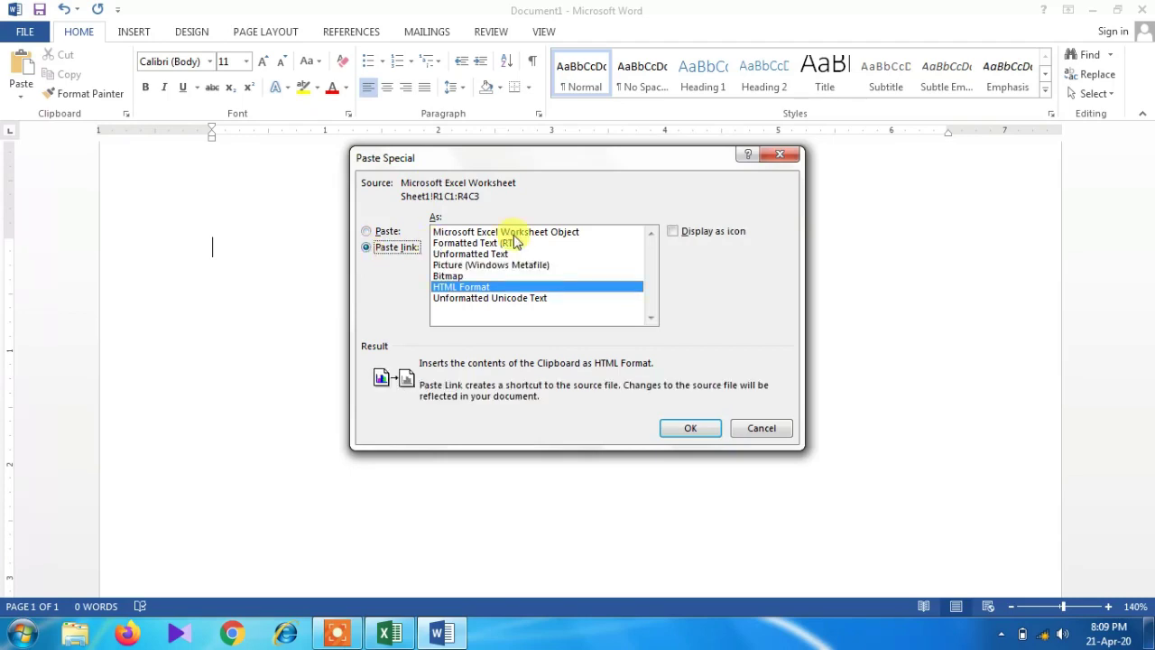
left_click(480, 233)
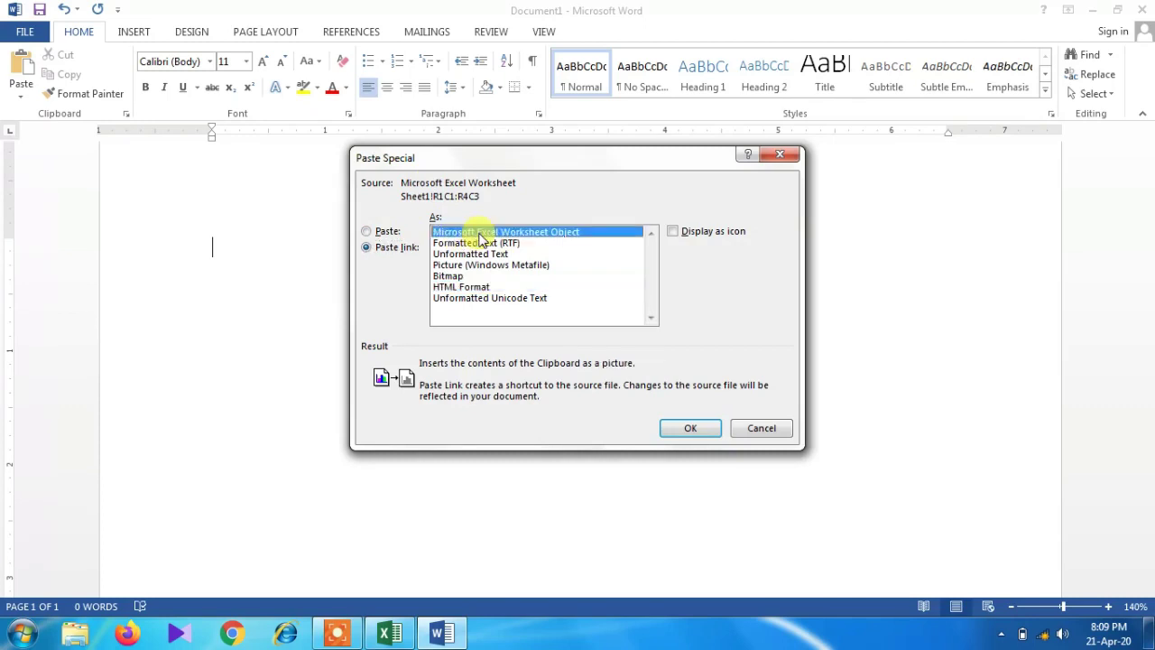
left_click(688, 430)
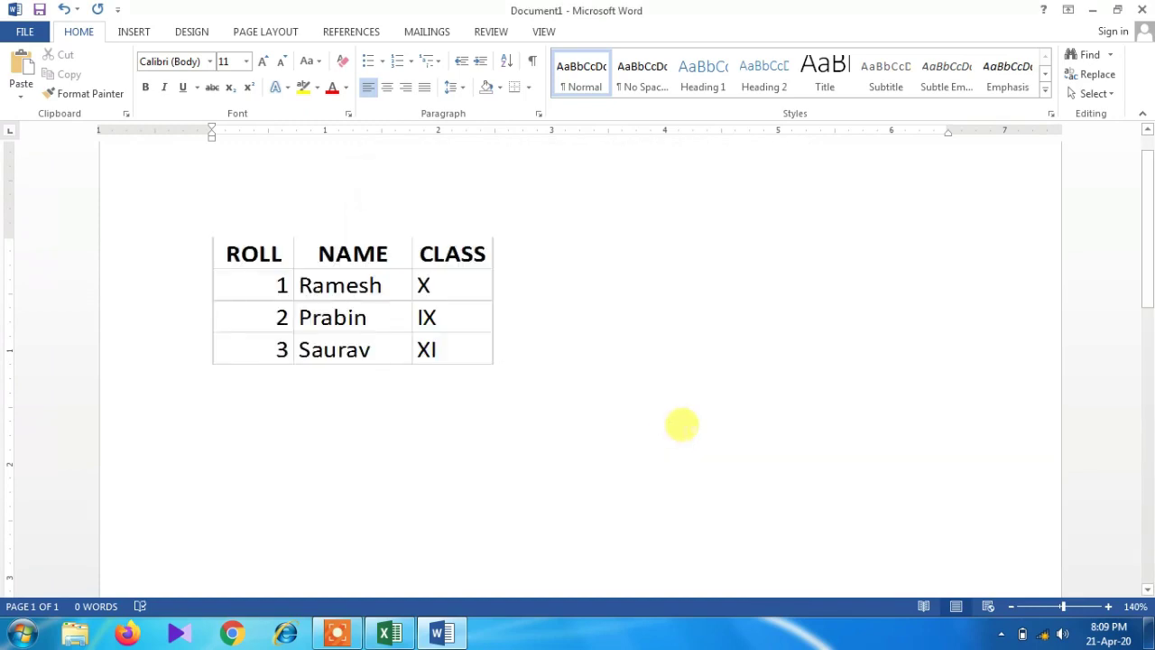
left_click(468, 359)
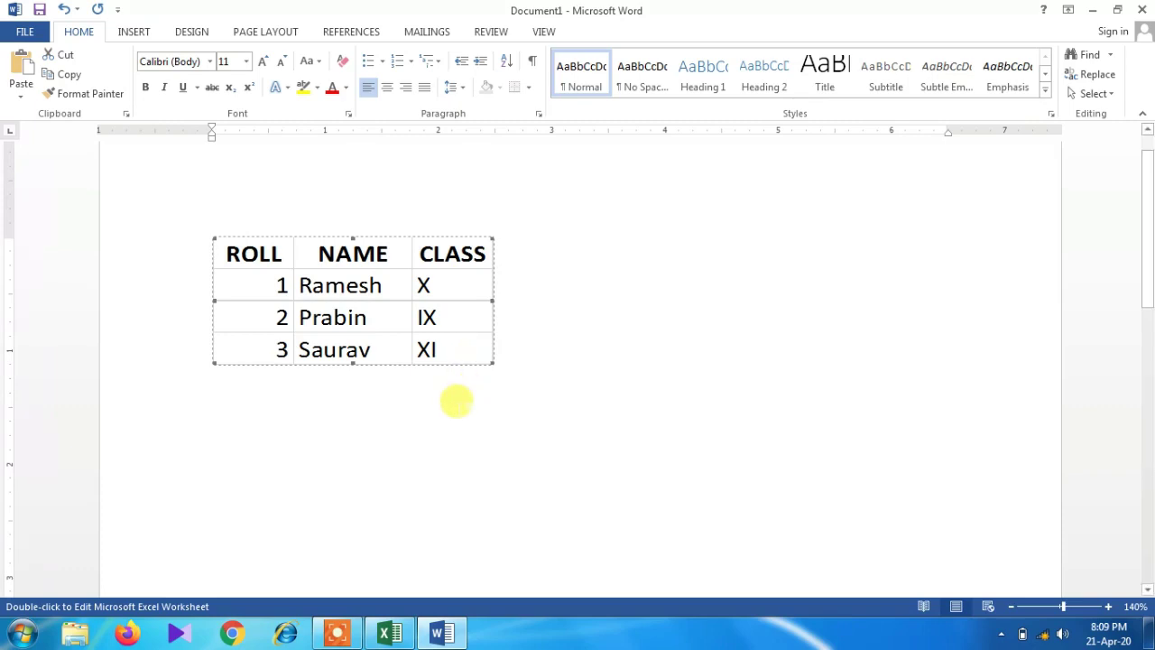
Switch back to the Book1 workbook in Excel.
left_click(392, 634)
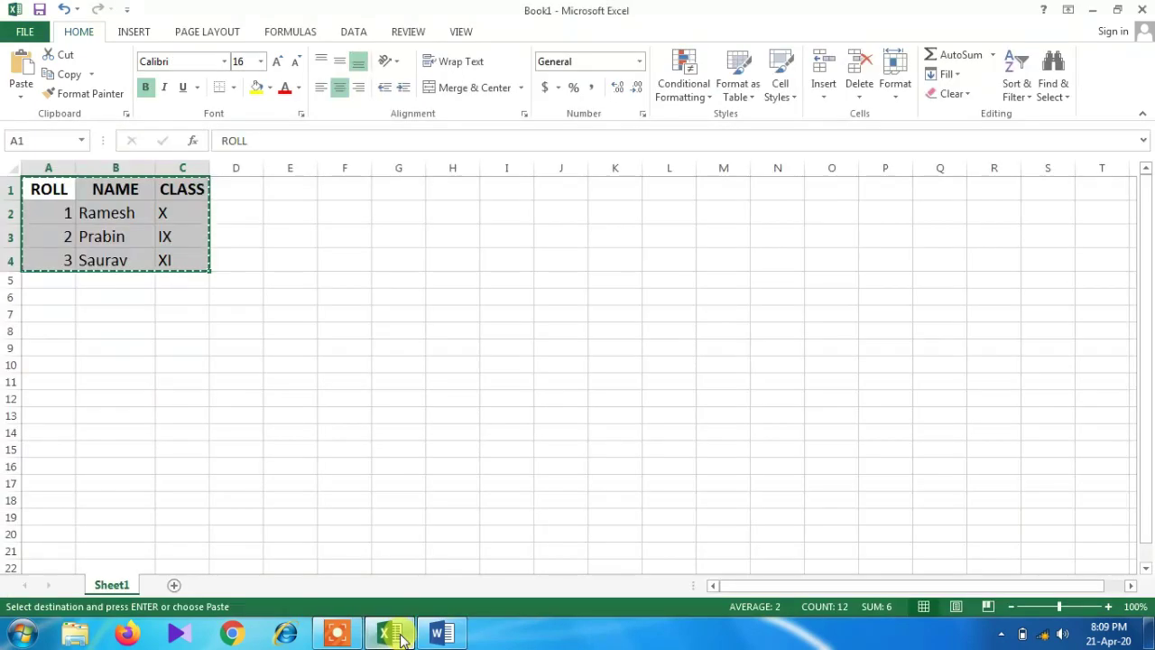
Replace the CLASS entries in C2:C4 with 10, 9 and 11.
left_click(171, 214)
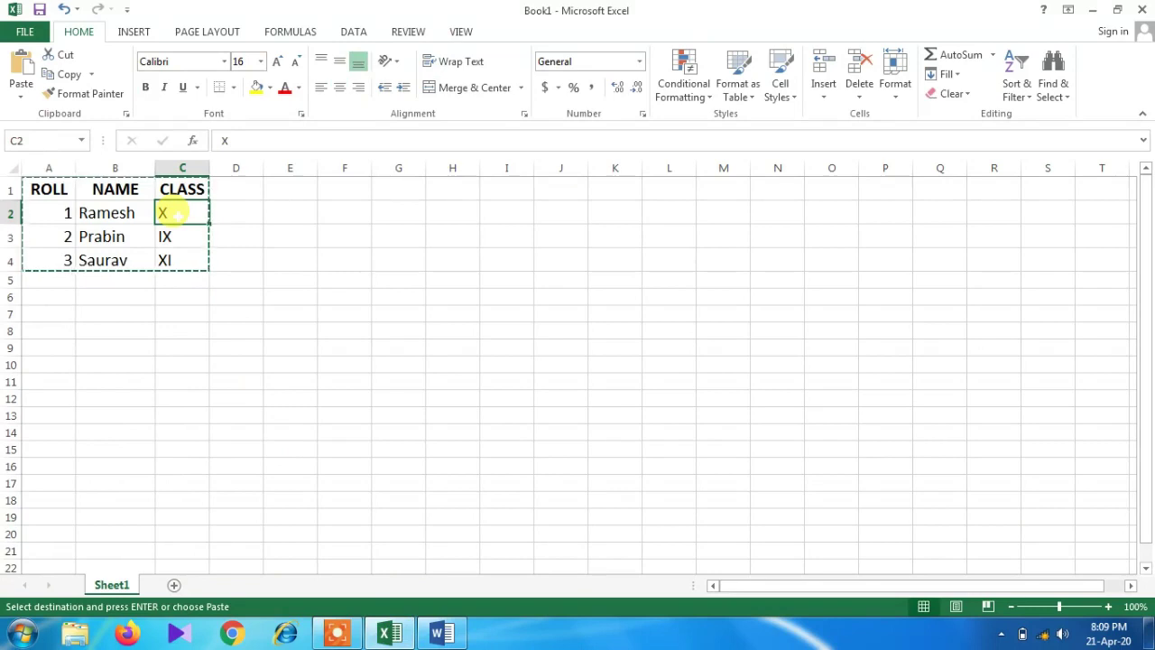
type("10")
key("ctrl+Return")
key("Return")
type("9")
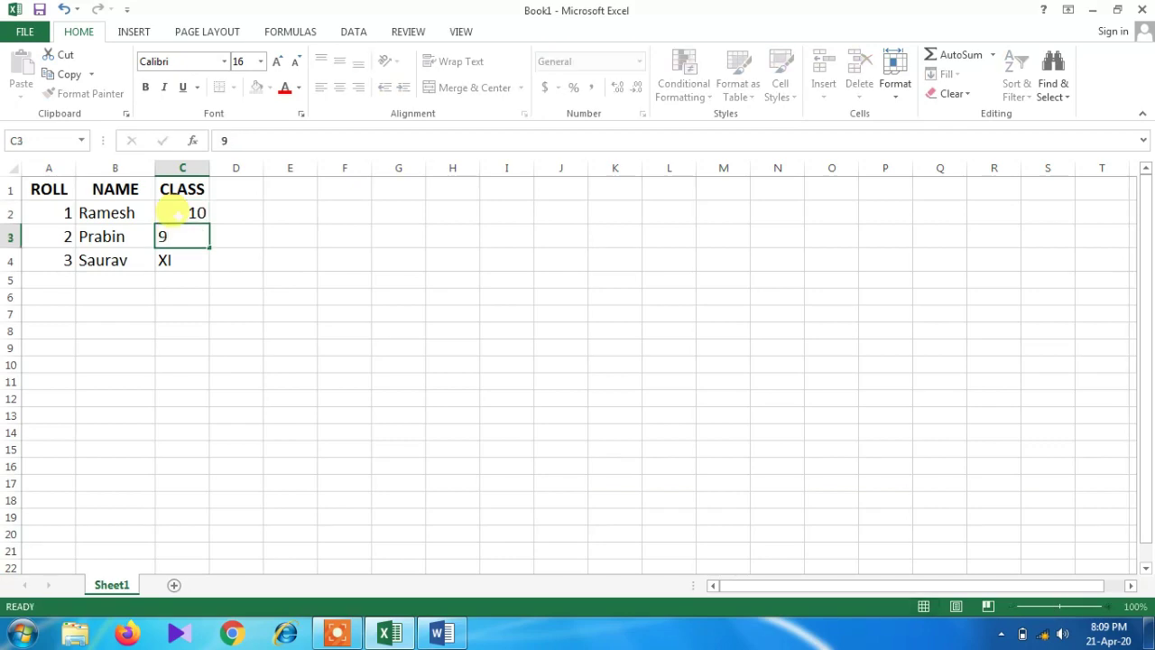
key("Return")
type("11")
key("Return")
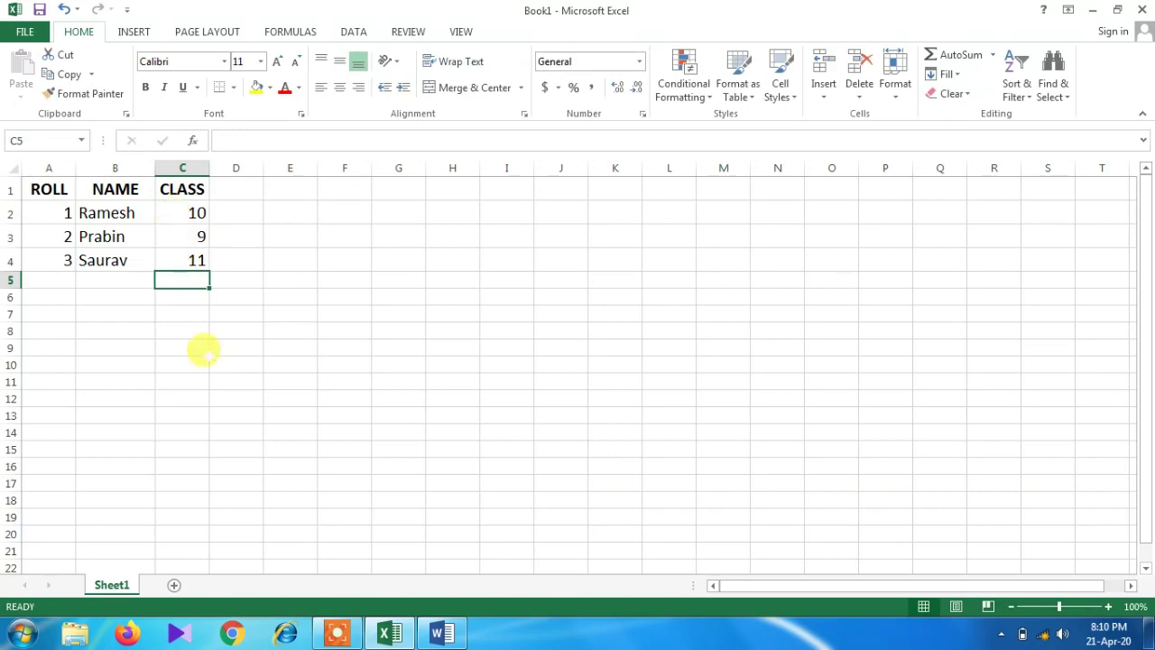
left_click(211, 359)
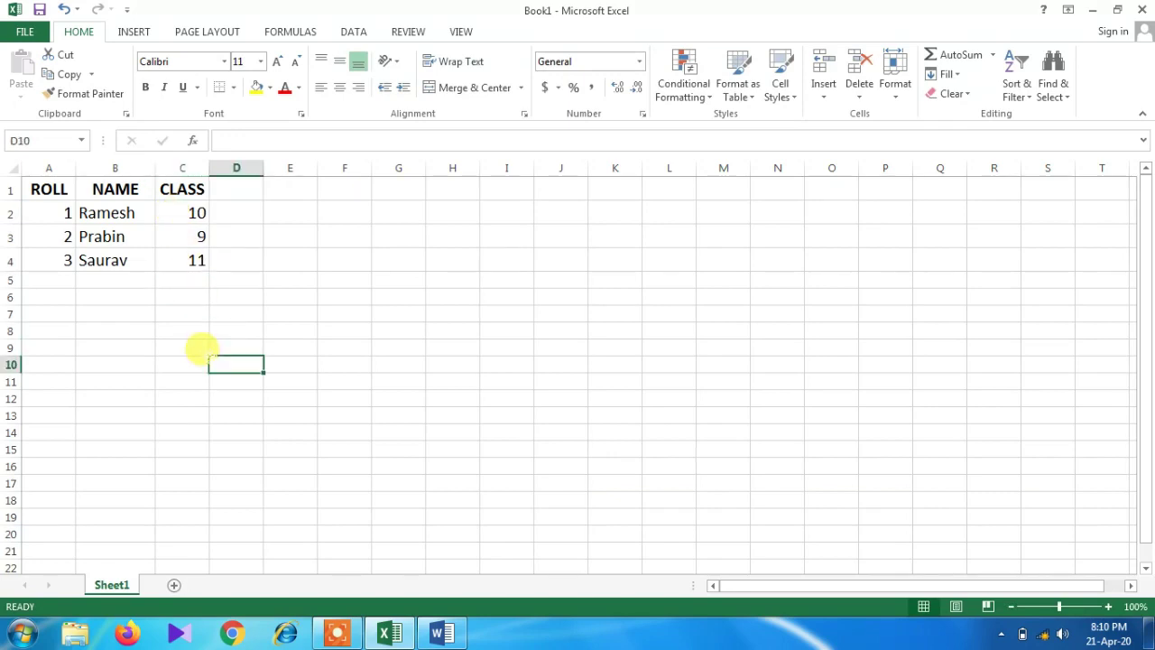
Check that Word's linked table shows classes 10, 9 and 11, then return to Excel.
left_click(439, 636)
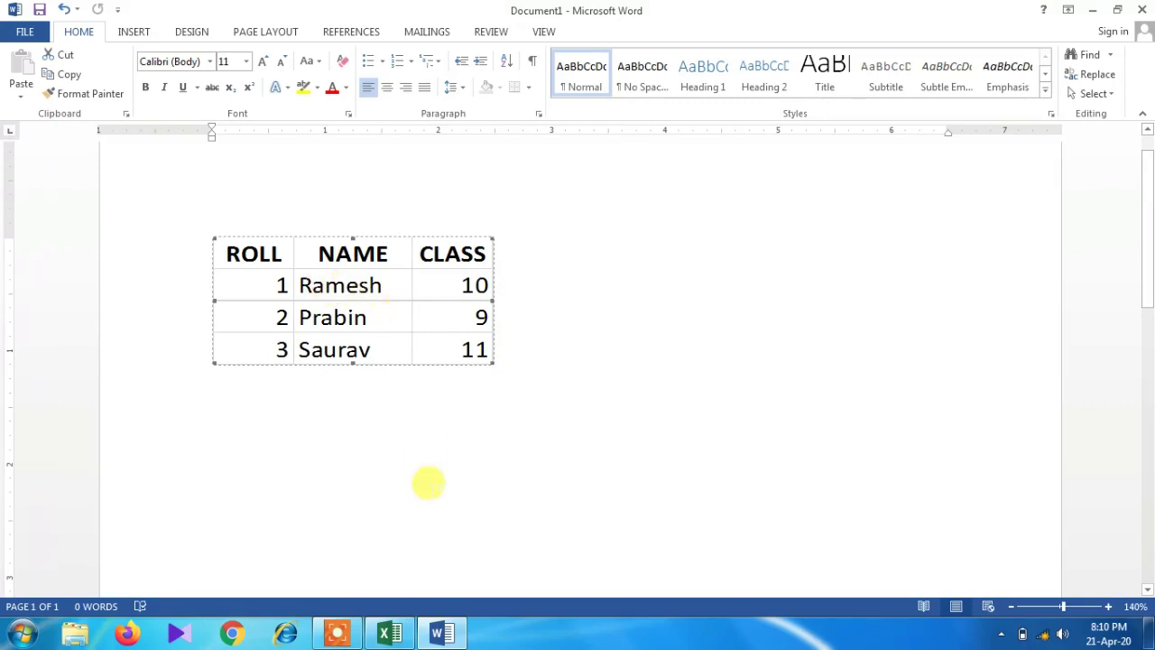
left_click(389, 633)
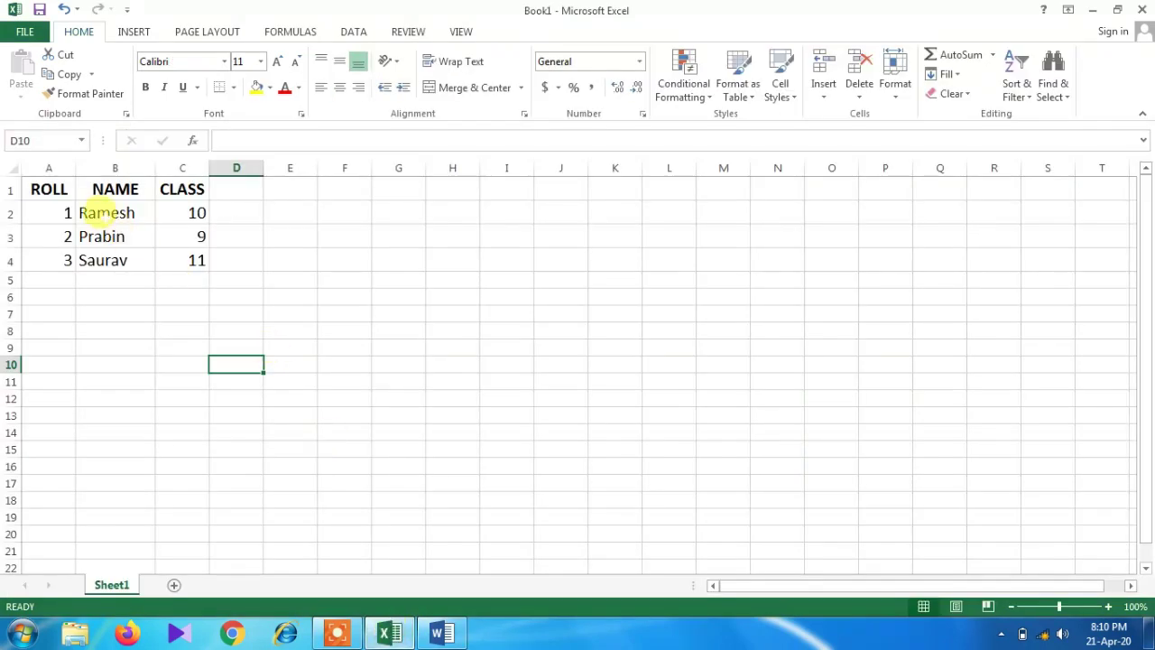
Shorten the first student's name in cell B2, then switch to Word to check the linked table.
left_click(106, 213)
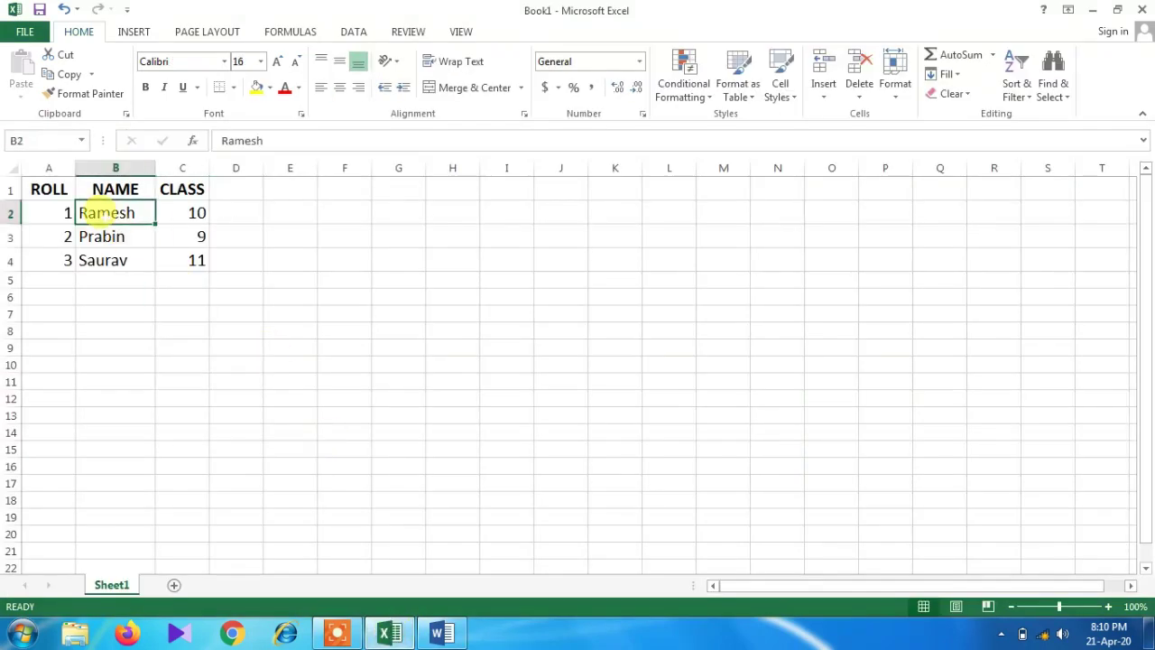
type("R")
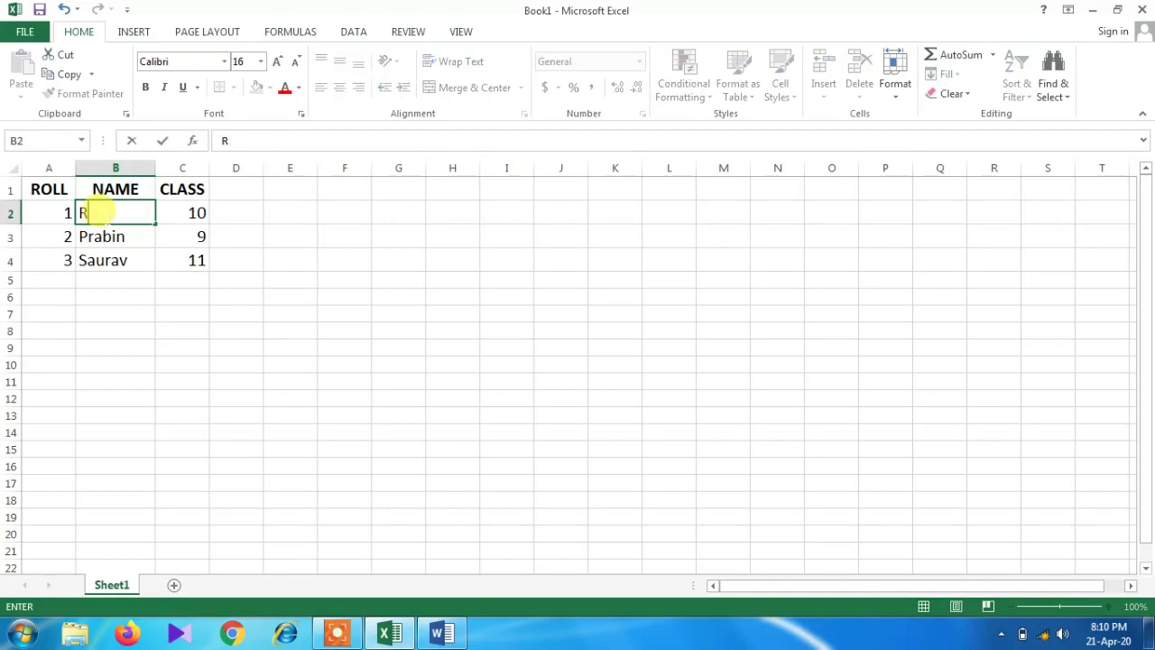
type("am")
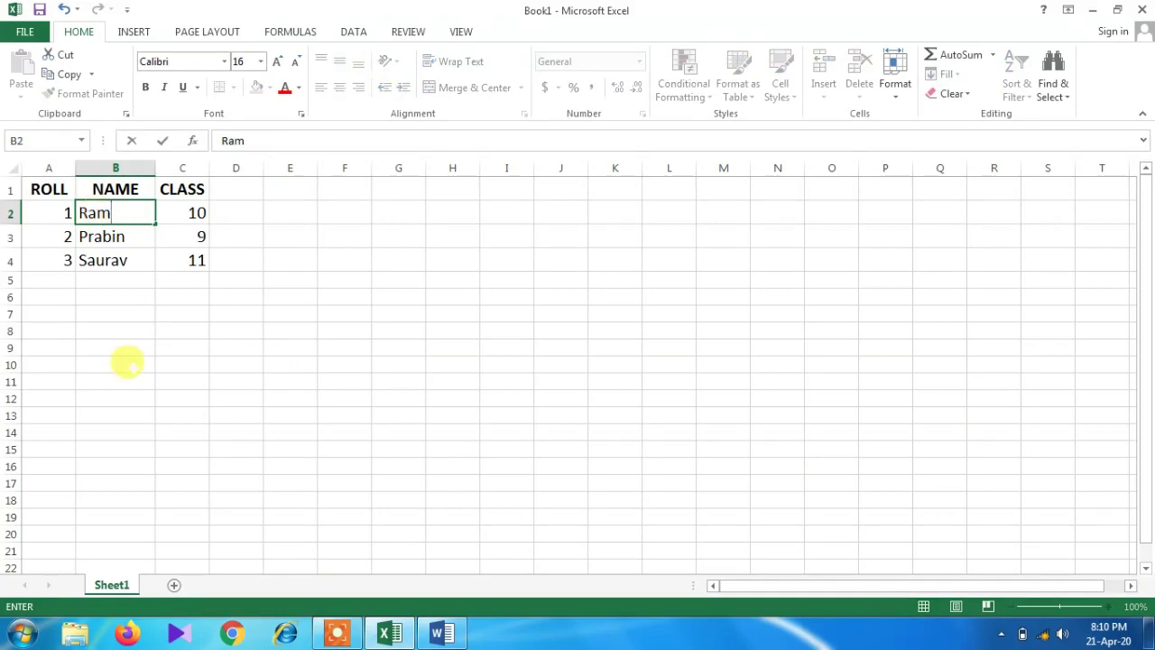
left_click(126, 363)
left_click(448, 634)
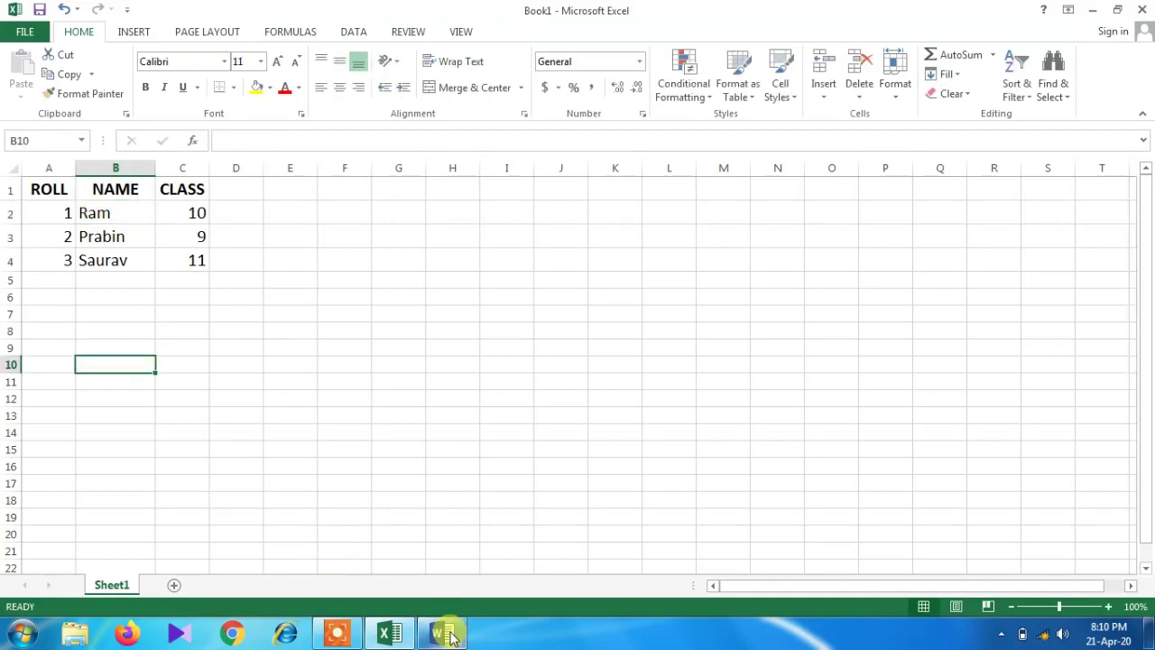